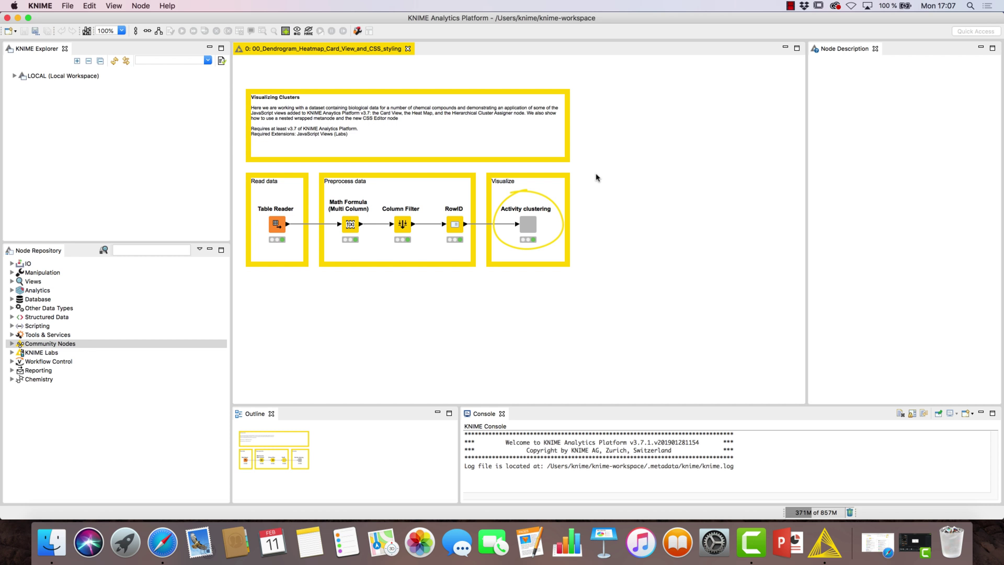
Step: Open the Activity clustering wrapped metanode to view its CSS Editor, Tile View and Parallel Coordinates nodes
double_click(524, 230)
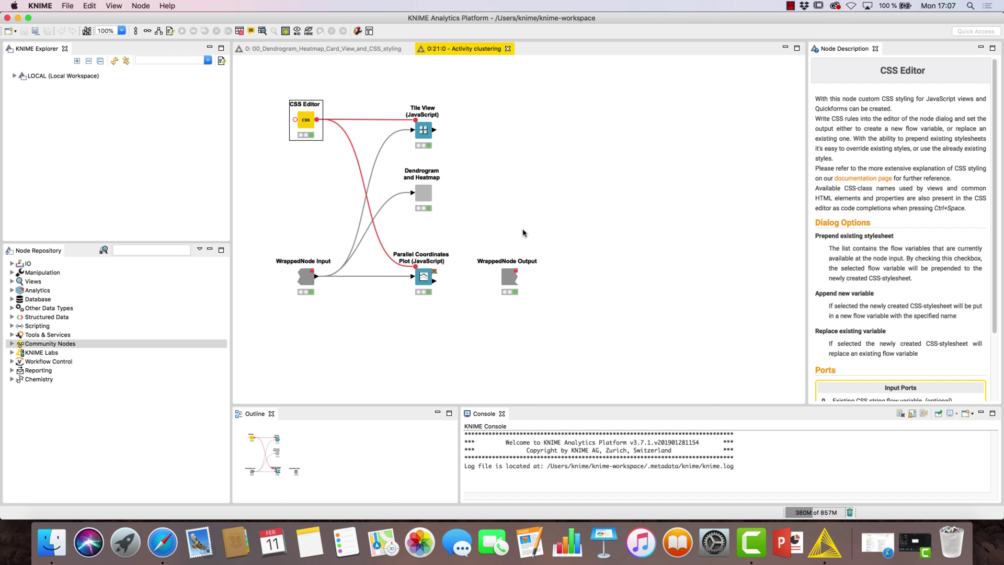
Step: Open Dendrogram and Heatmap and select a cluster in the Hierarchical Cluster Assigner's interactive dendrogram
double_click(428, 199)
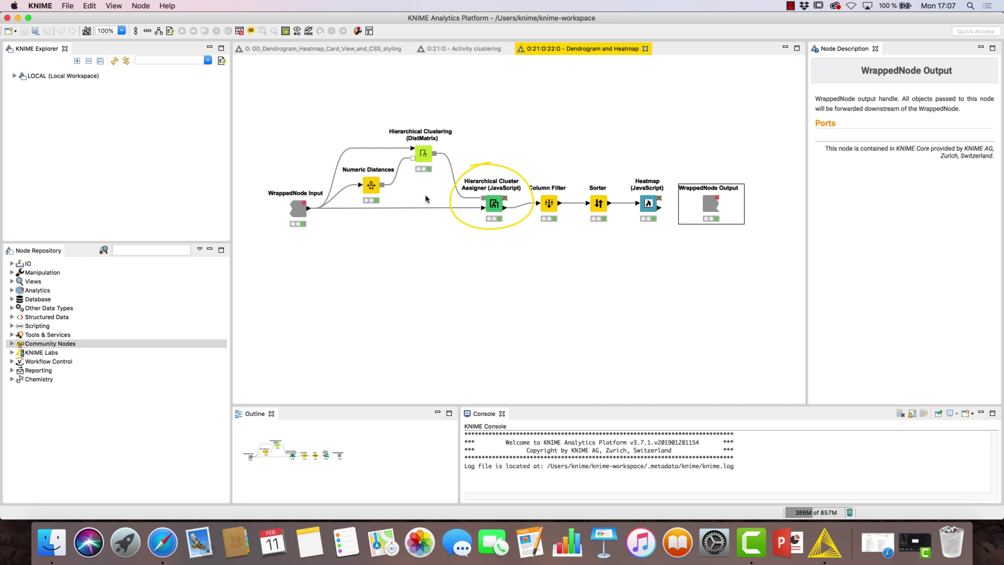
right_click(493, 204)
click(526, 351)
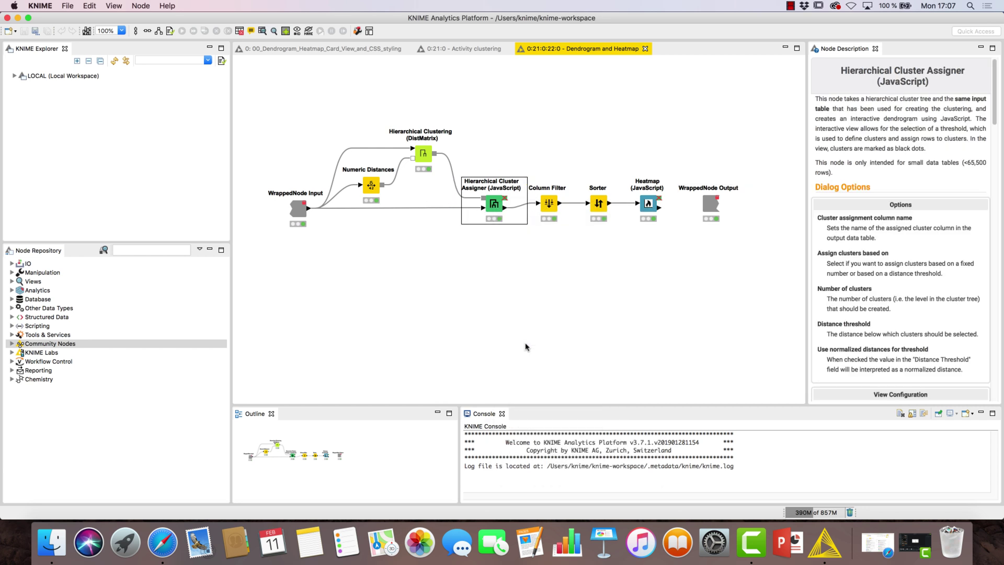
click(562, 326)
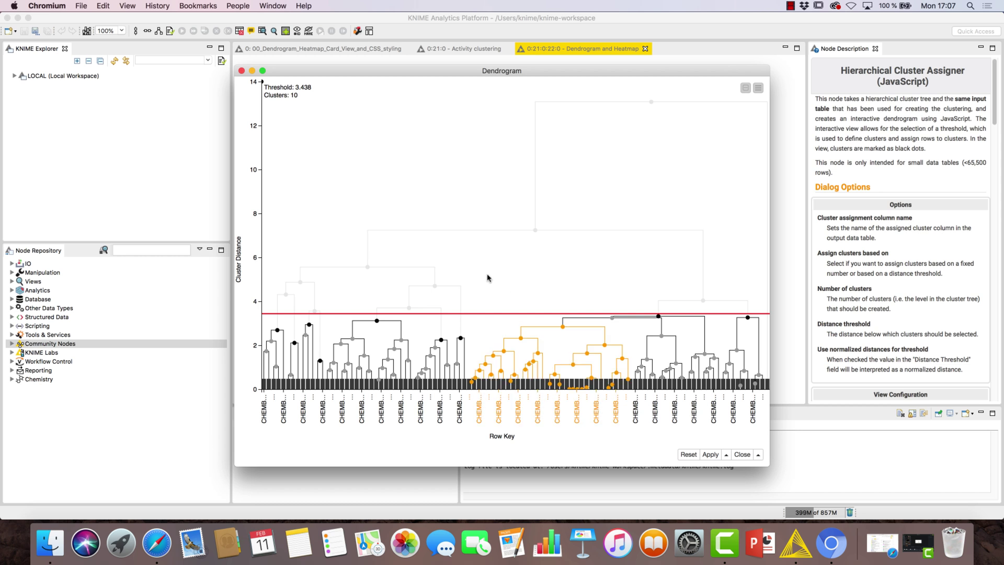
click(241, 71)
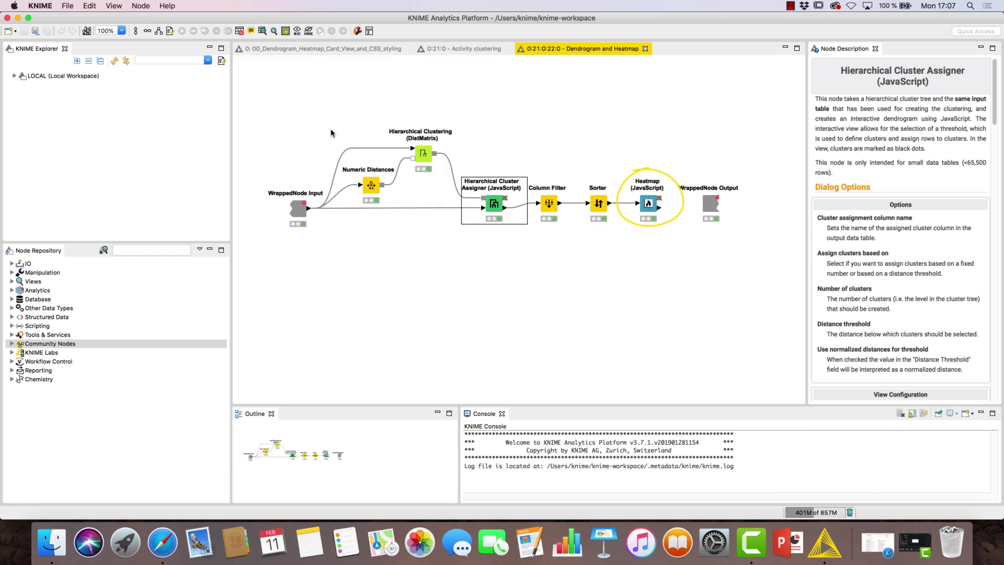
Step: Review the Activities Heatmap interactive view, then close the Dendrogram and Heatmap workflow
right_click(641, 205)
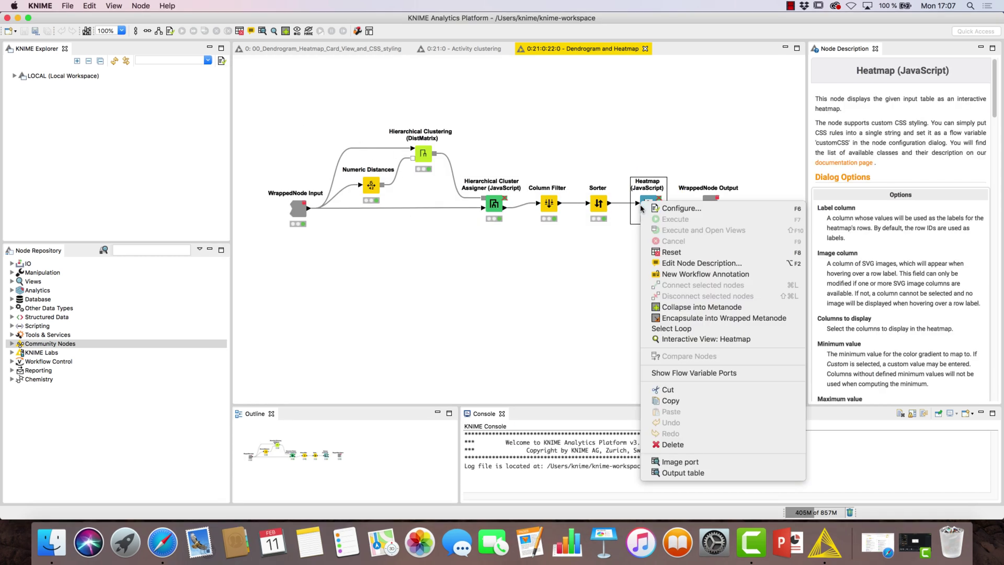
click(680, 340)
scroll(679, 285, down, 2)
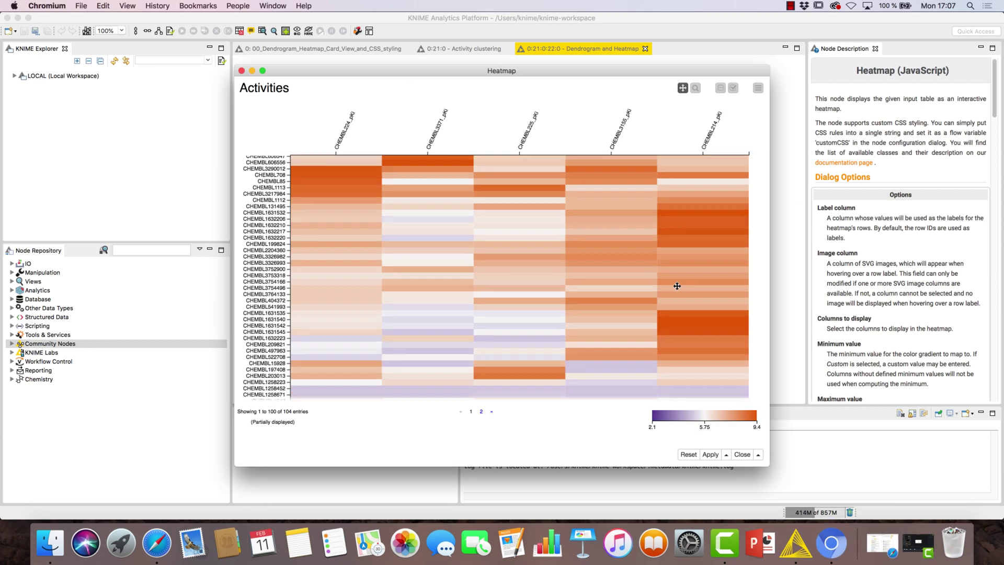
click(241, 71)
click(645, 48)
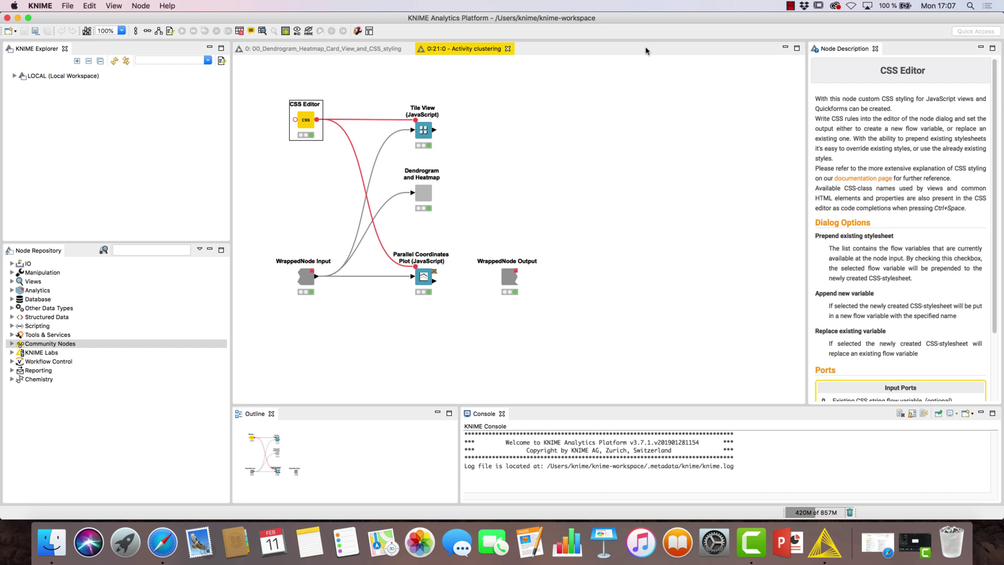
right_click(427, 126)
click(470, 262)
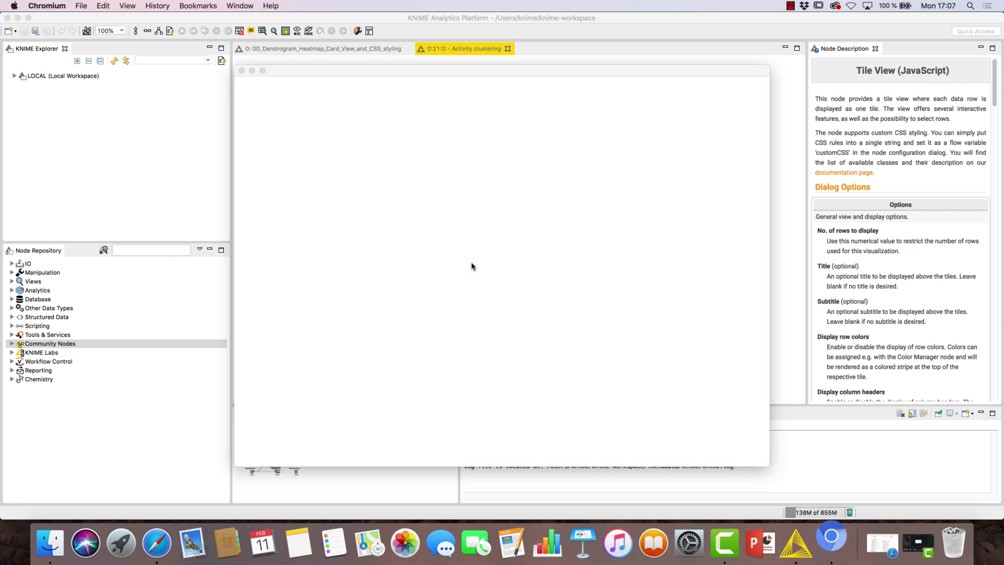
click(758, 88)
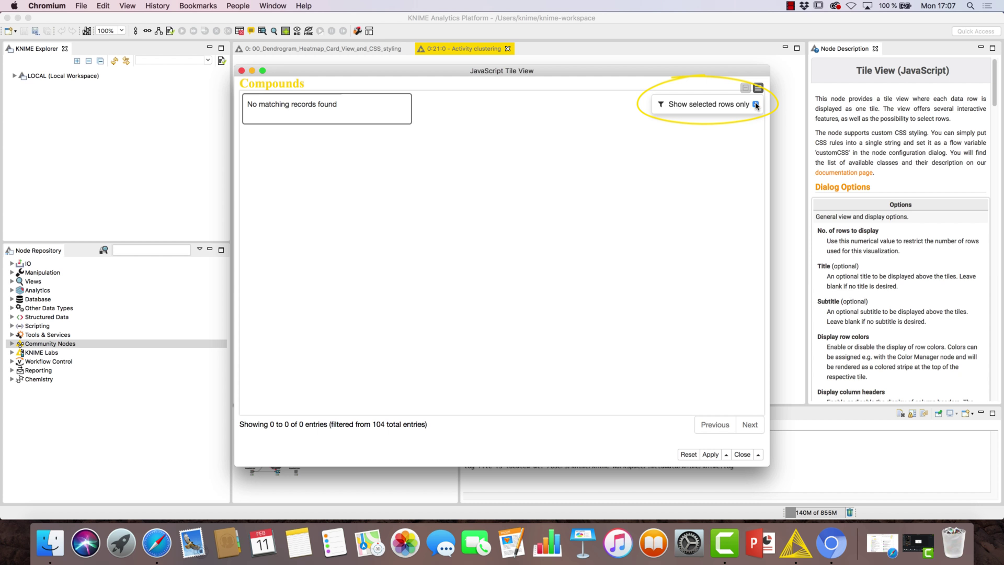
click(756, 104)
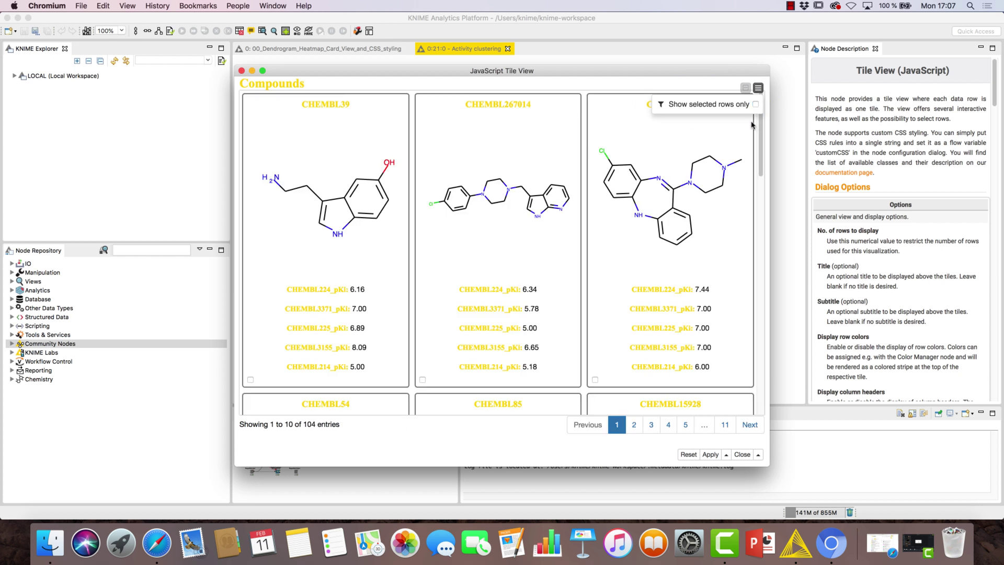
drag(762, 140, 755, 318)
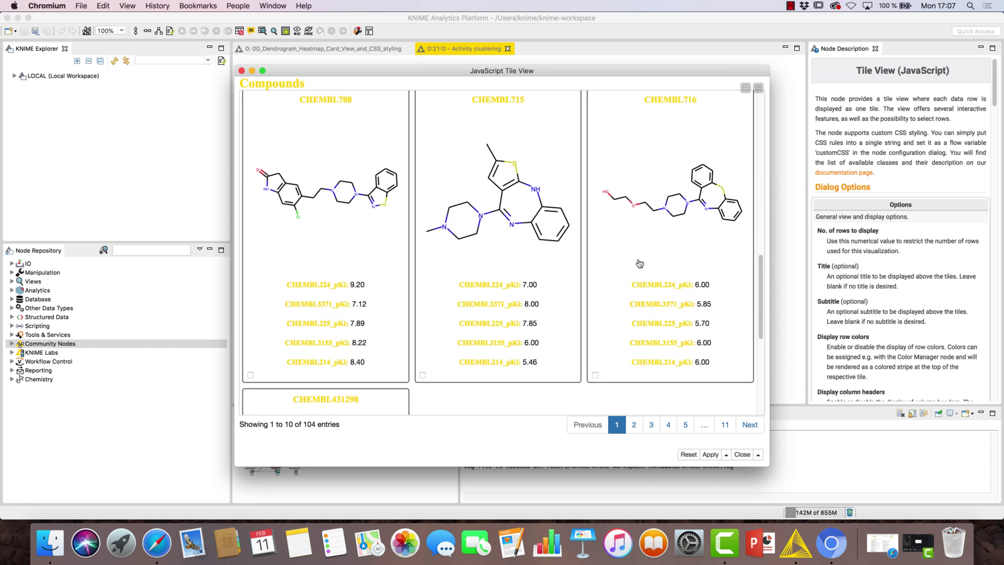
click(241, 71)
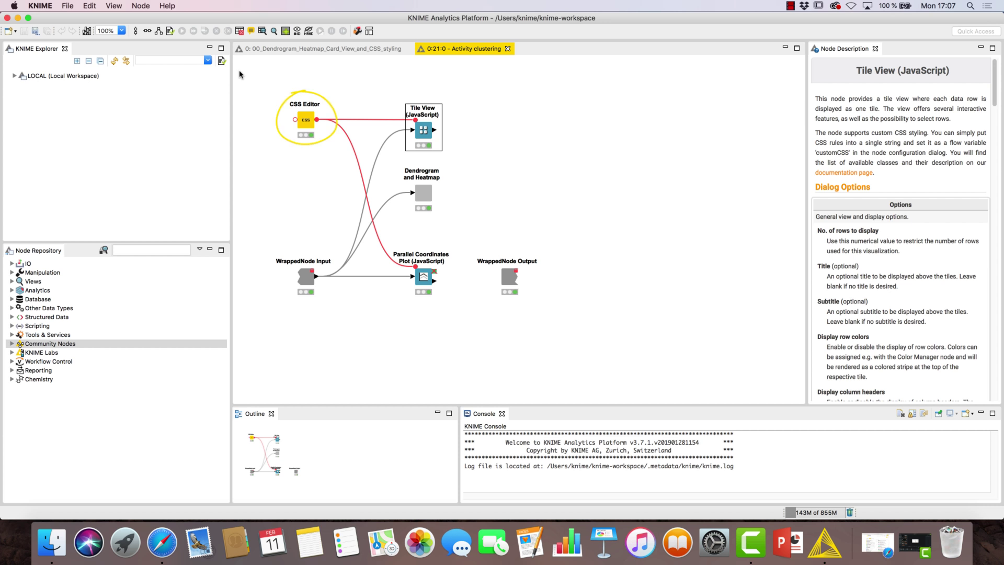
double_click(303, 119)
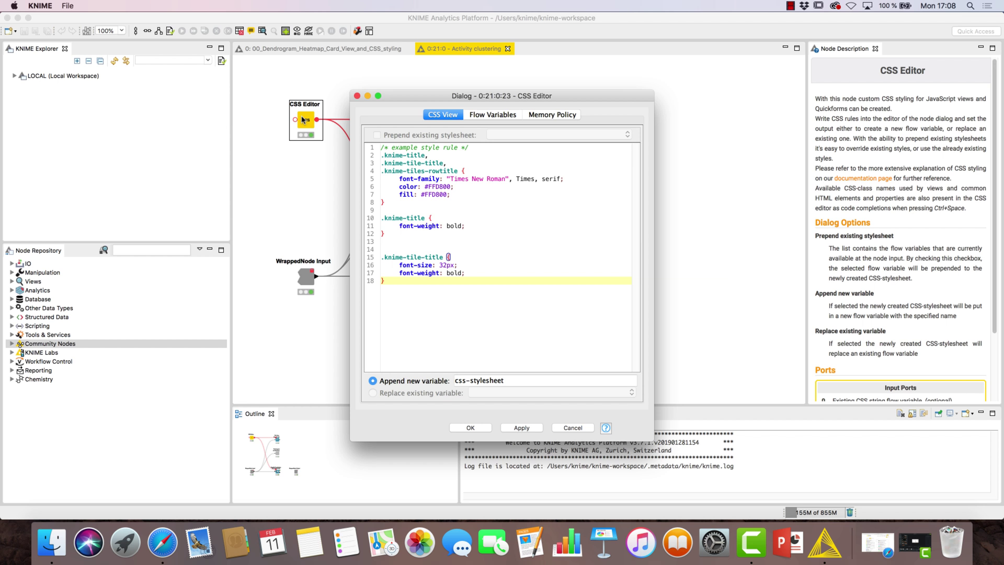
click(357, 96)
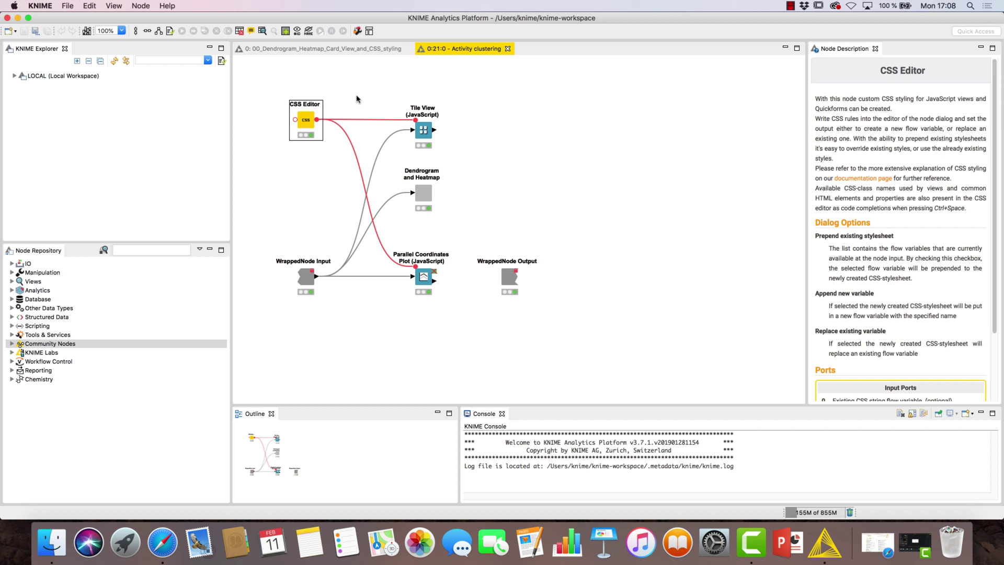
click(369, 31)
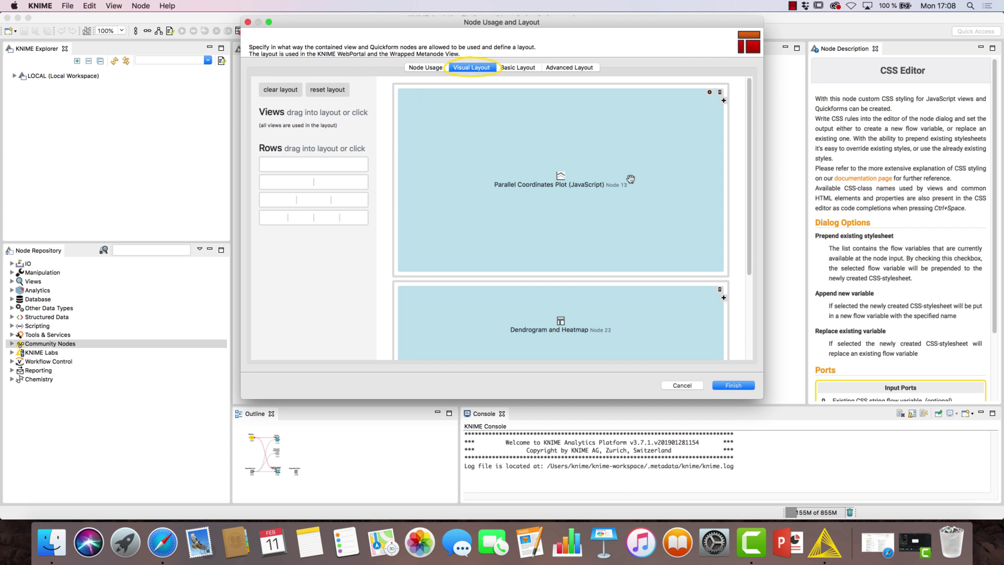
scroll(668, 180, down, 5)
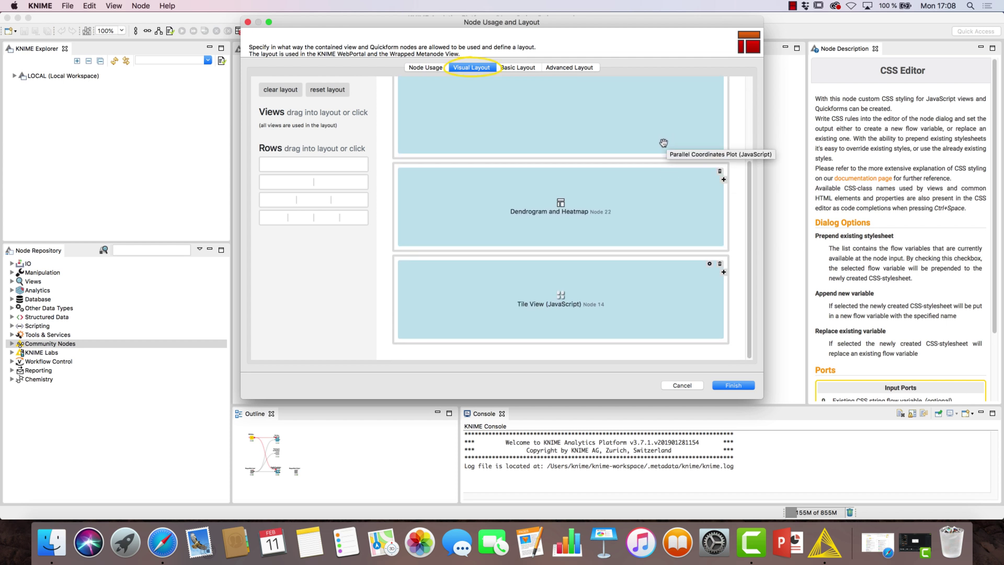
click(248, 22)
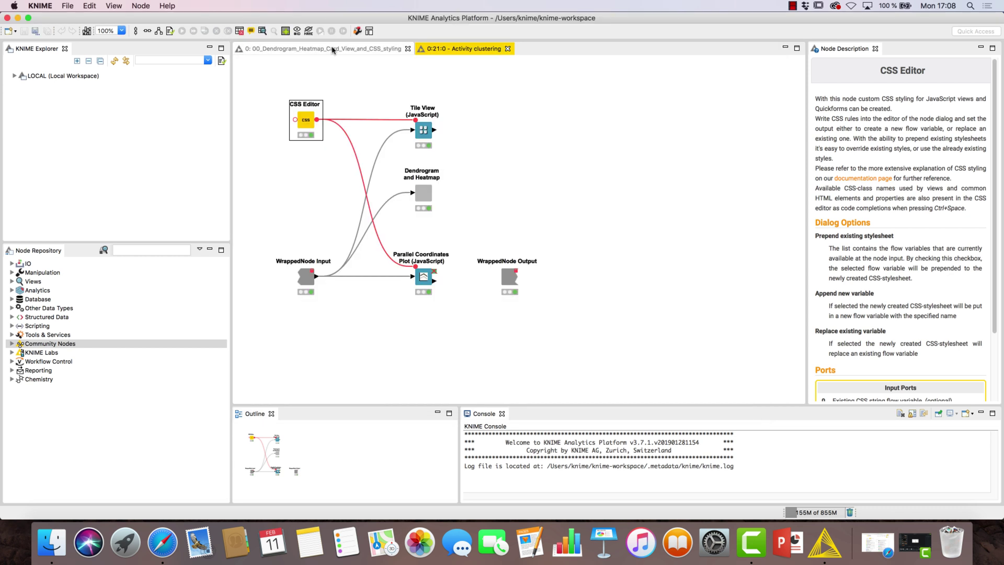
Step: Leave the inner workflow and open the Activity clustering composite interactive view from the main workflow
click(507, 49)
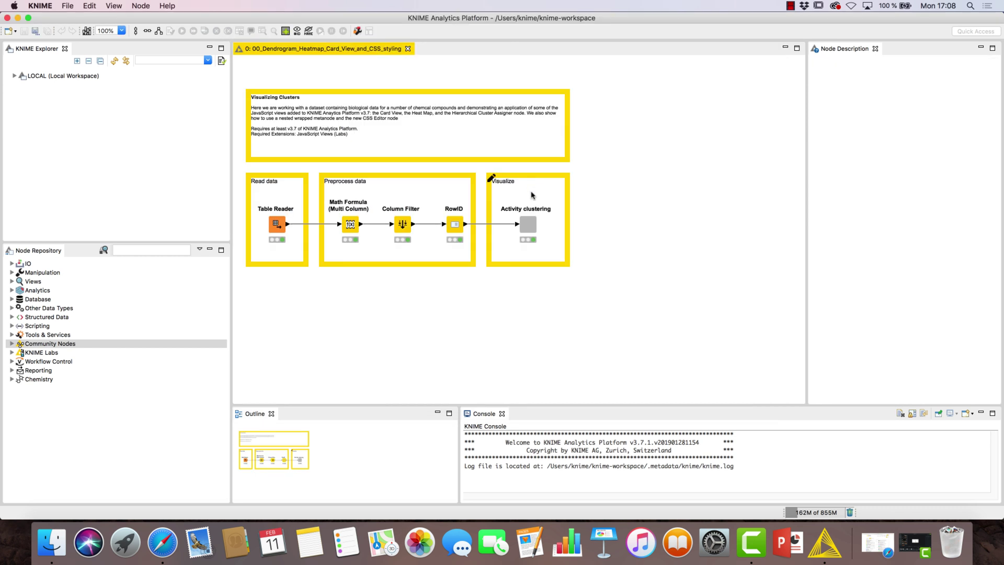
right_click(527, 226)
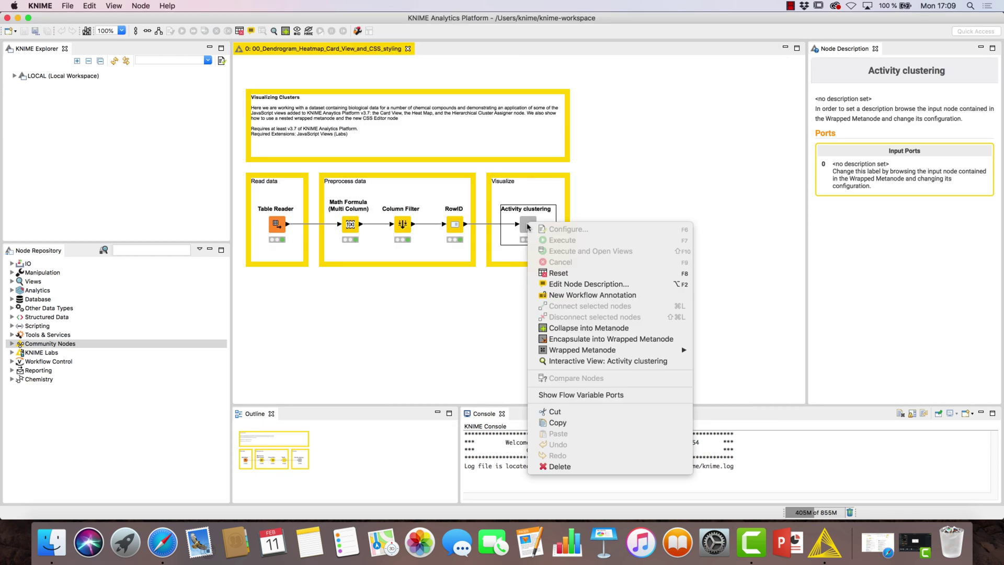
click(551, 362)
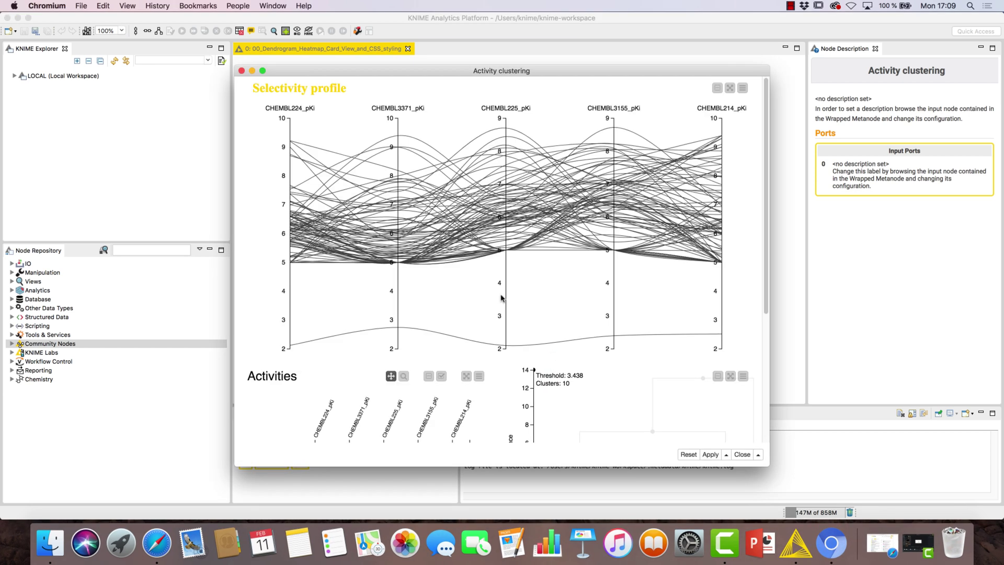
Step: Brush CHEMBL3371_pKi to about 7.5–8.5, select the rightmost dendrogram cluster, and browse the compound tiles
drag(395, 156, 396, 191)
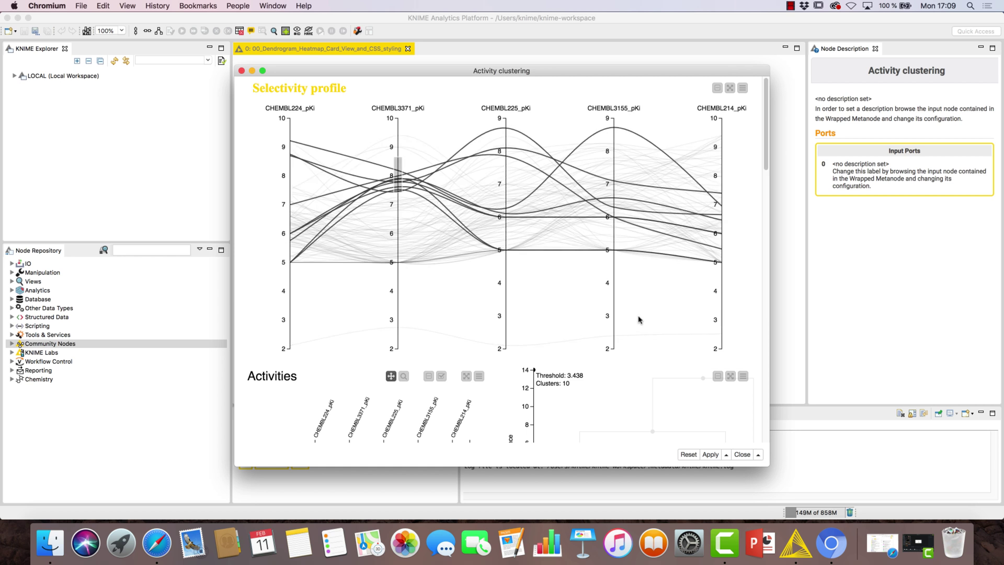
scroll(639, 320, down, 5)
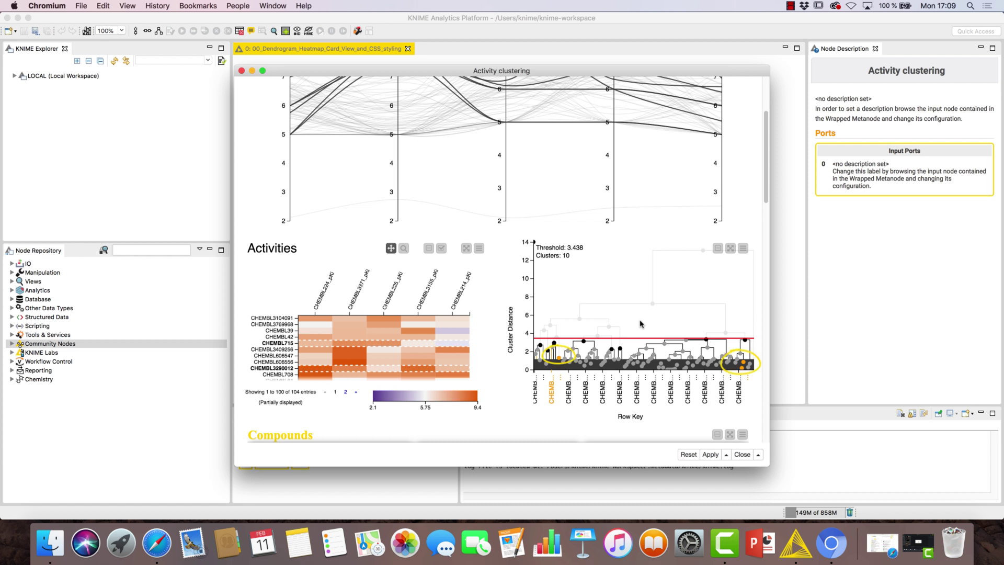
click(746, 342)
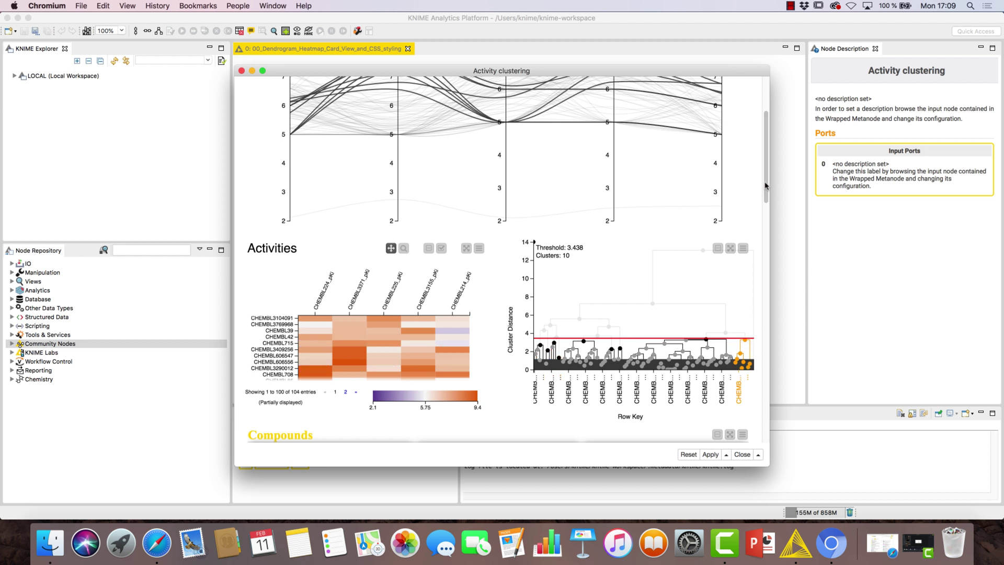
drag(767, 182, 764, 137)
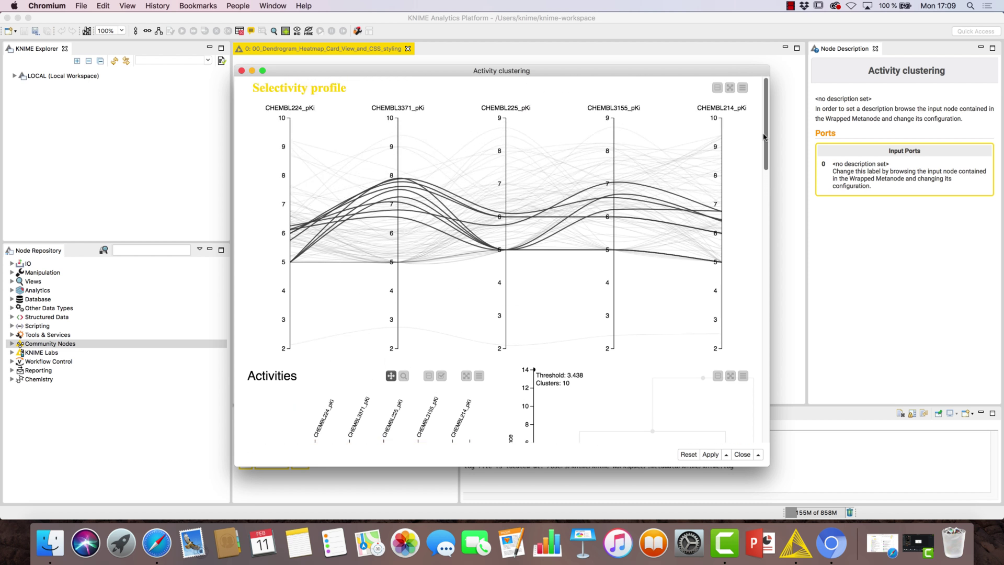
scroll(763, 137, down, 5)
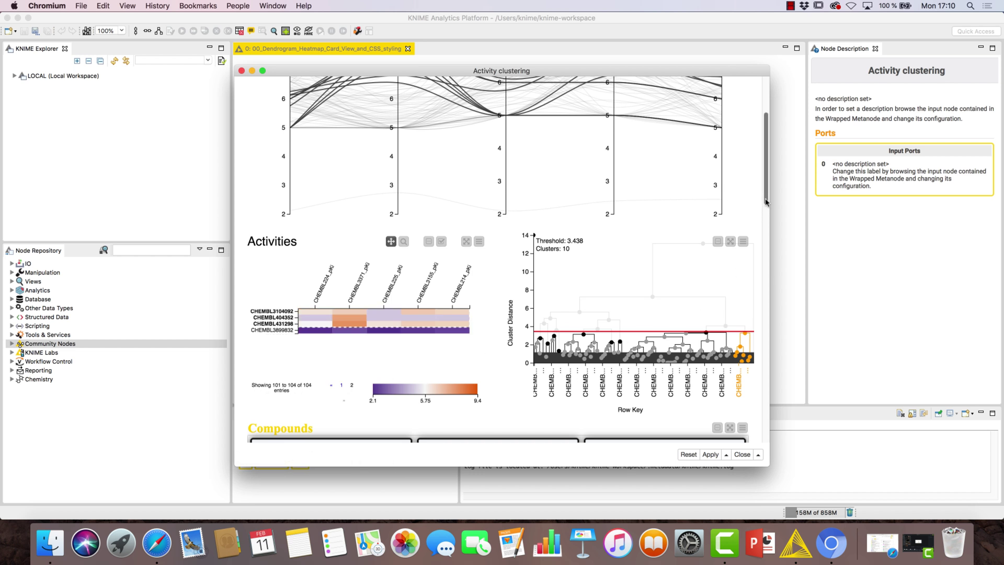
drag(766, 204, 766, 397)
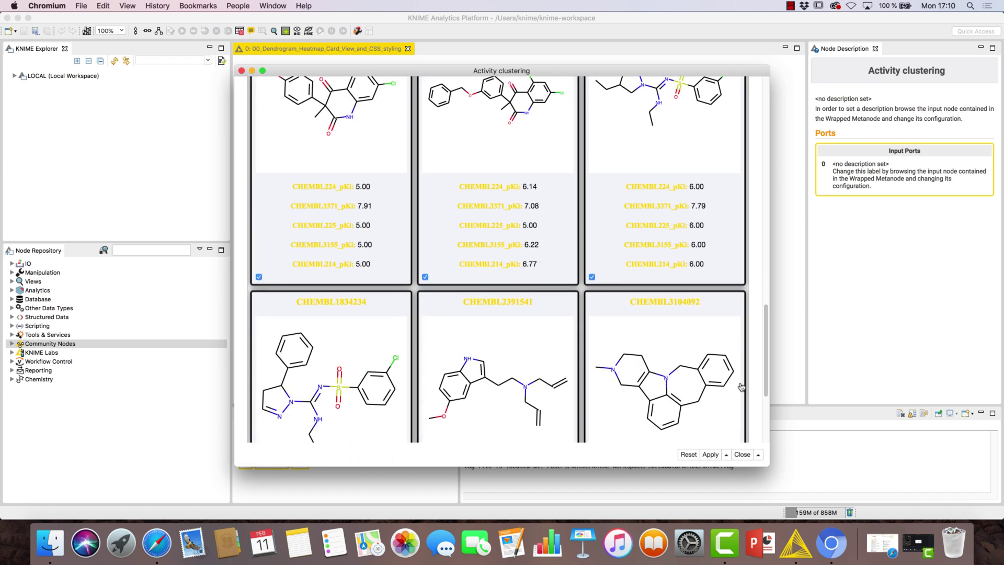
click(242, 71)
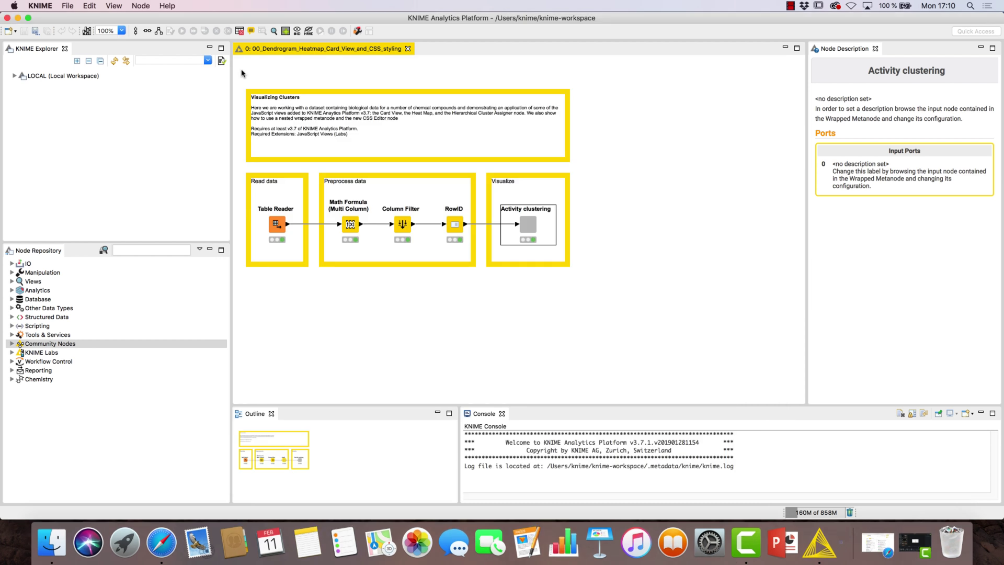